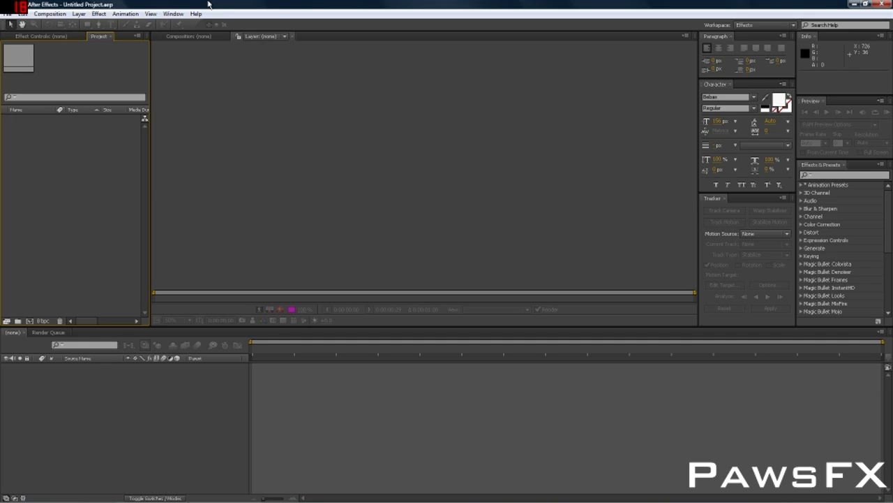
Create Comp 1 from the Composition menu: 1280x720, 59.94 fps, 16 seconds, black background
left_click(8, 13)
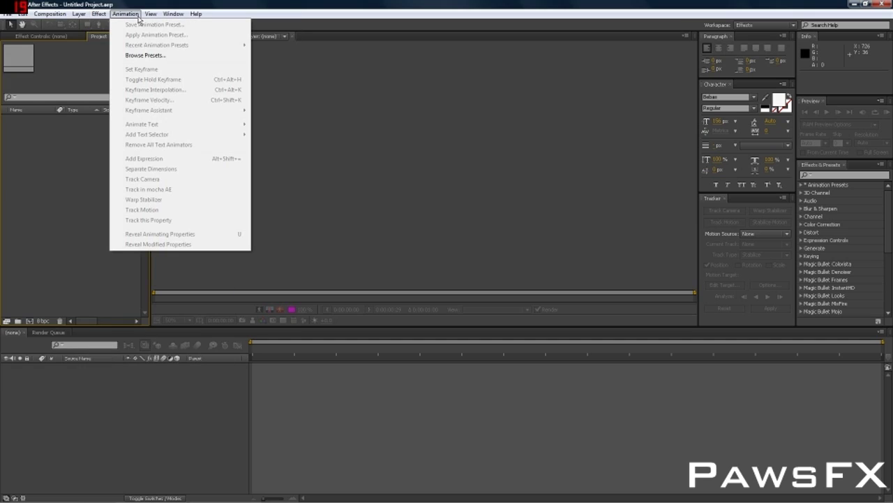
left_click(63, 22)
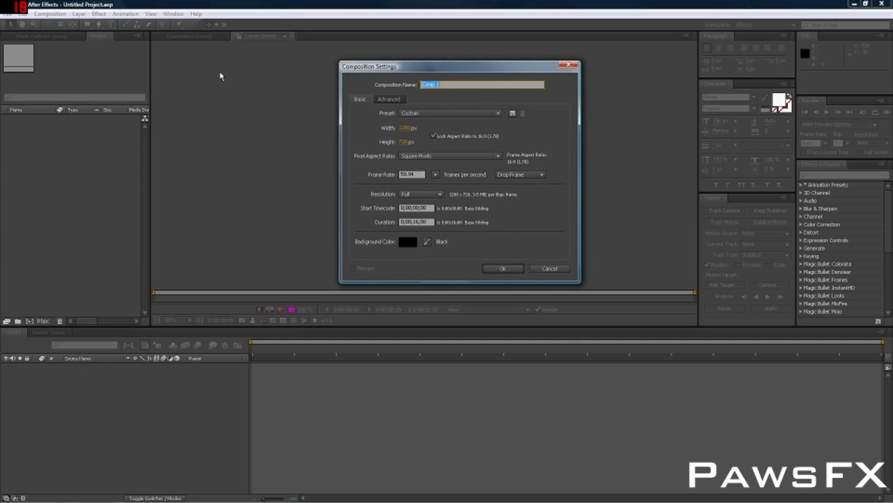
left_click(502, 268)
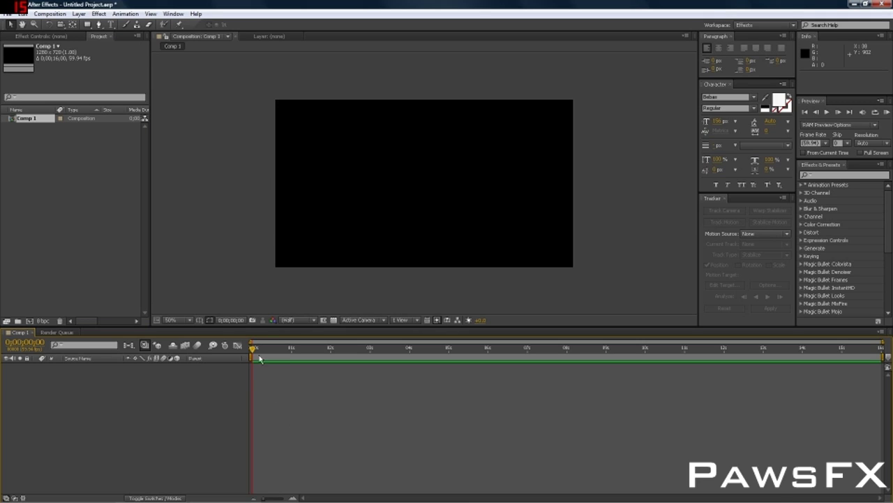
left_click_drag(253, 351, 155, 365)
left_click(806, 222)
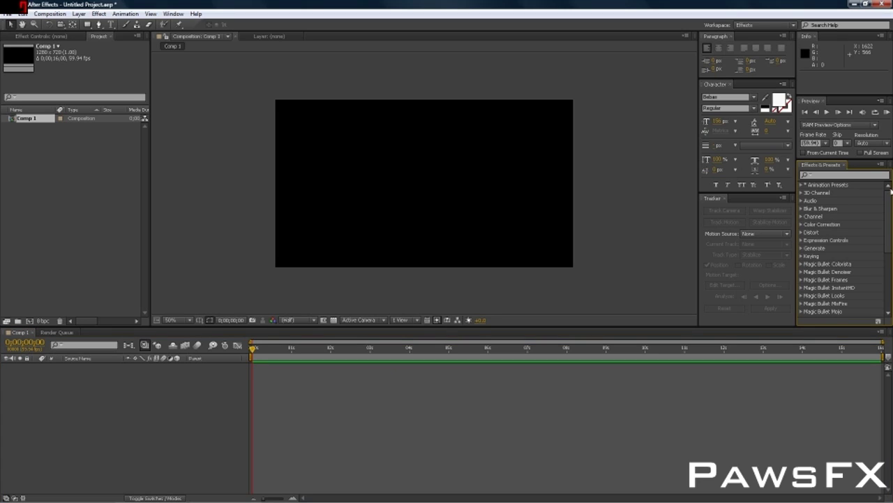
left_click(889, 279)
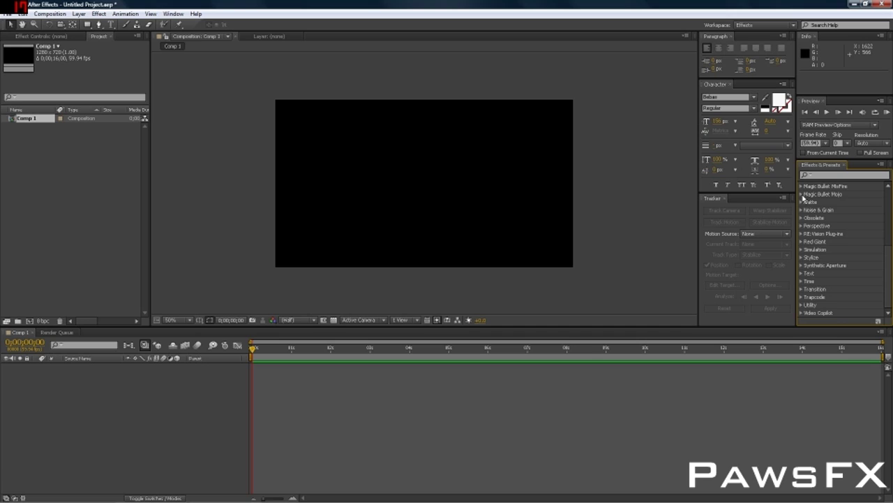
left_click_drag(884, 242, 889, 189)
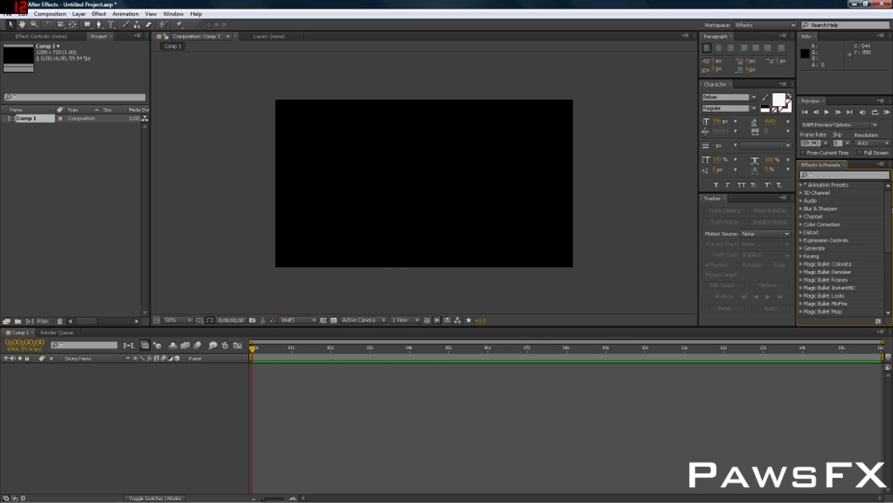
left_click_drag(888, 216, 888, 259)
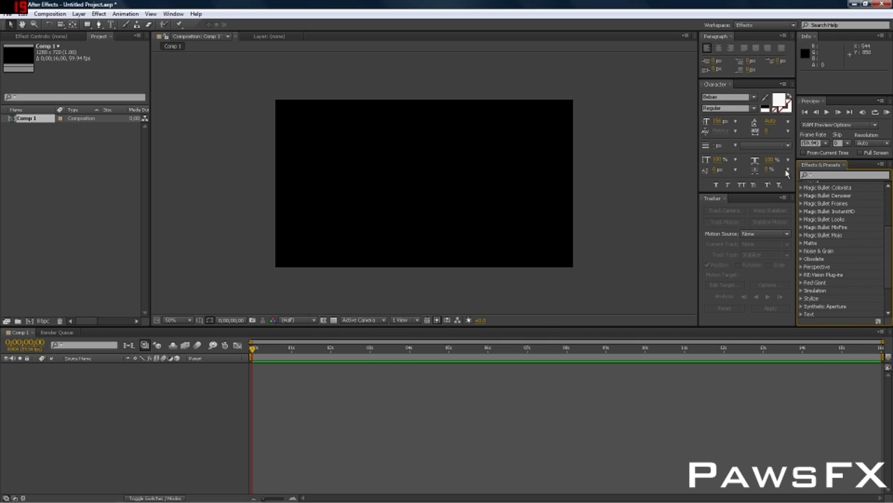
left_click(7, 13)
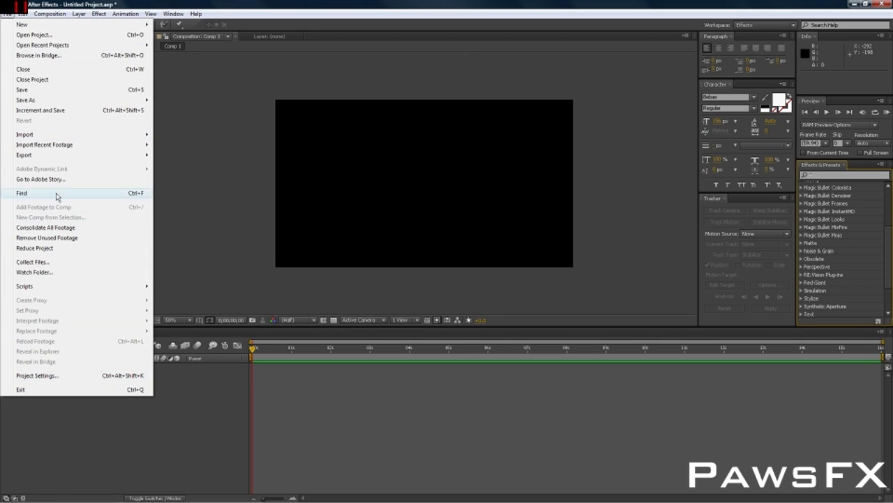
mouse_move(39, 13)
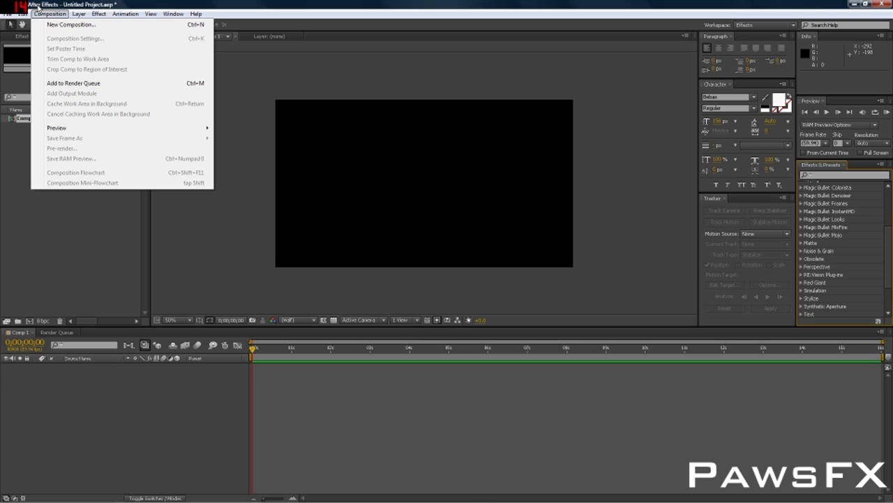
key("Escape")
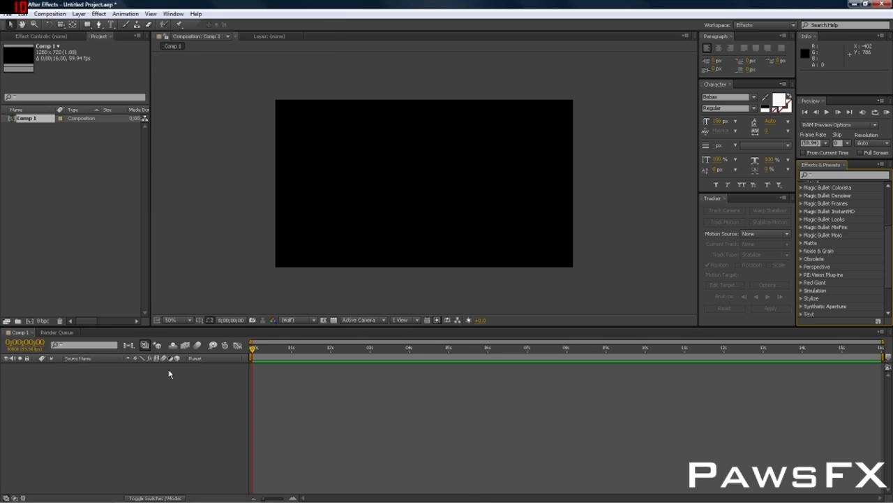
left_click(151, 496)
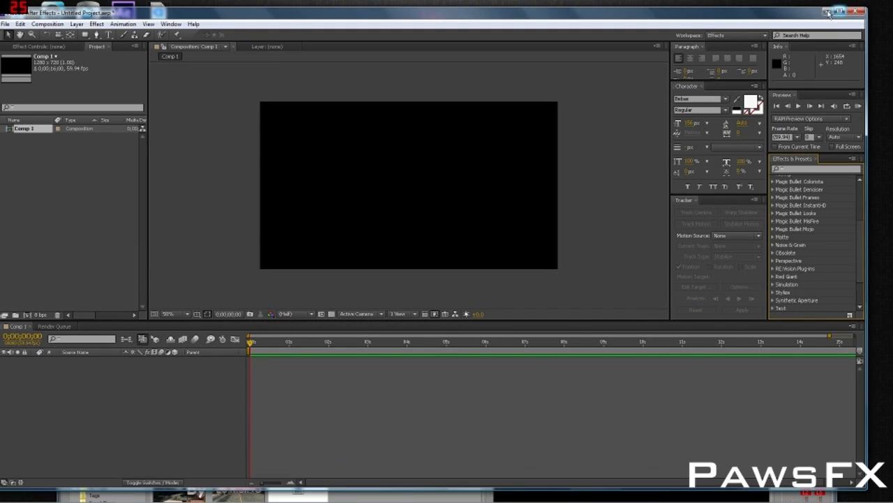
Minimize After Effects, maximize Vegas Pro, and start playing the montage intro
left_click(863, 6)
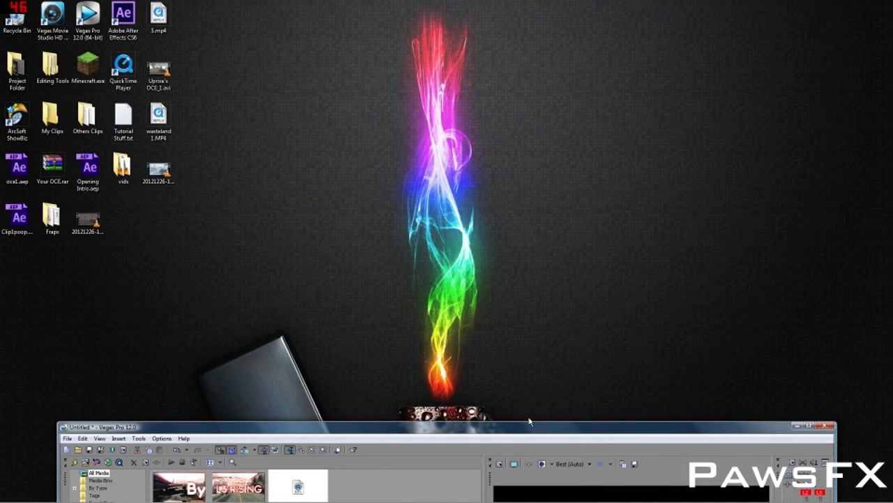
left_click(809, 425)
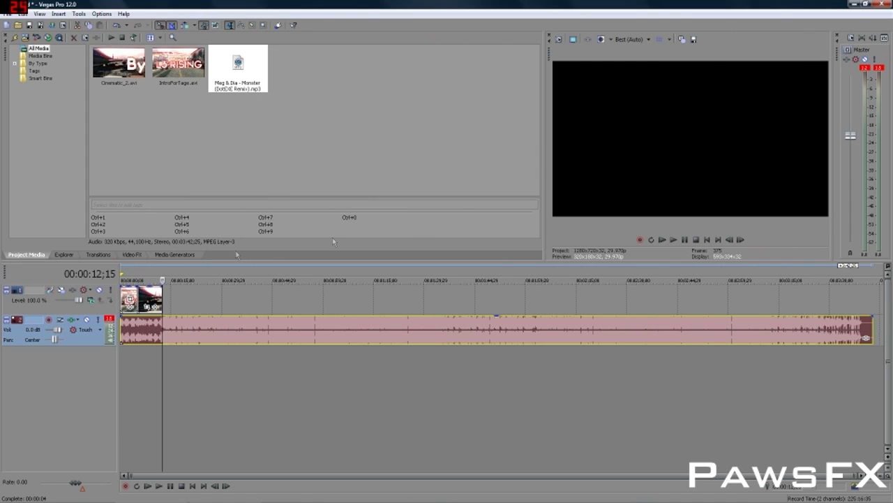
key("space")
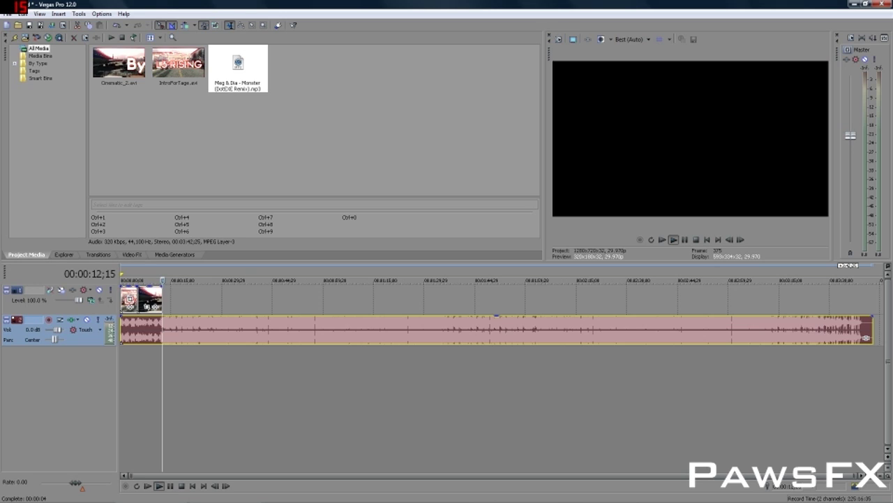
Stop playback, shuttle the timeline backward with J, then play forward with L
key("space")
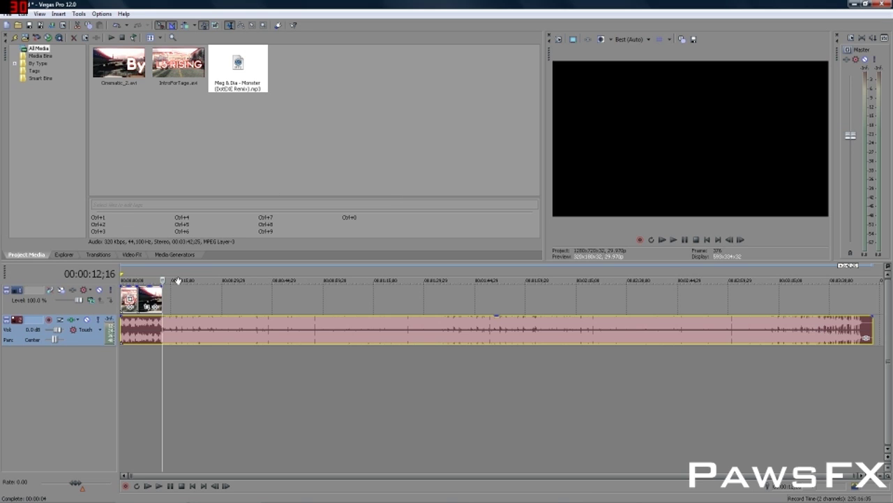
key("j")
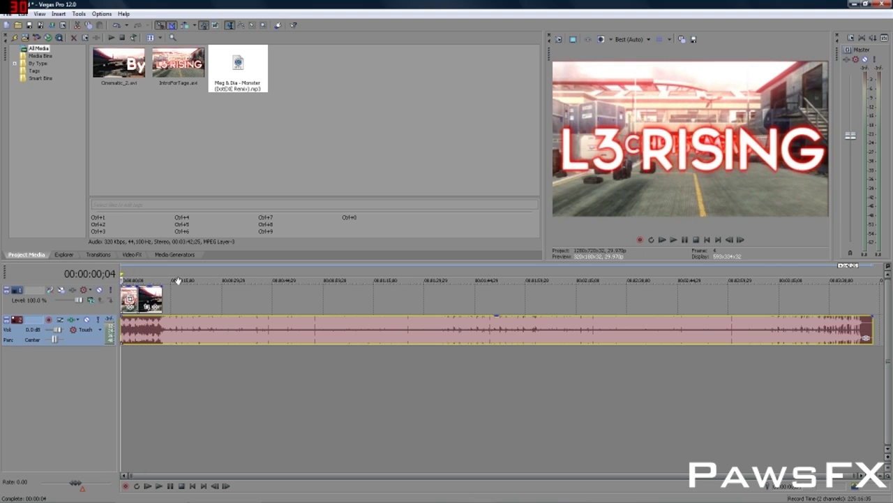
key("l")
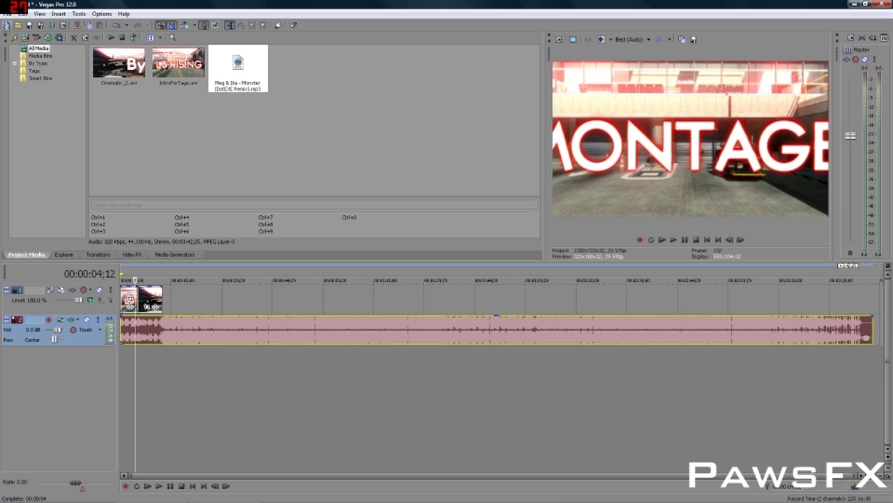
left_click(7, 13)
left_click(28, 80)
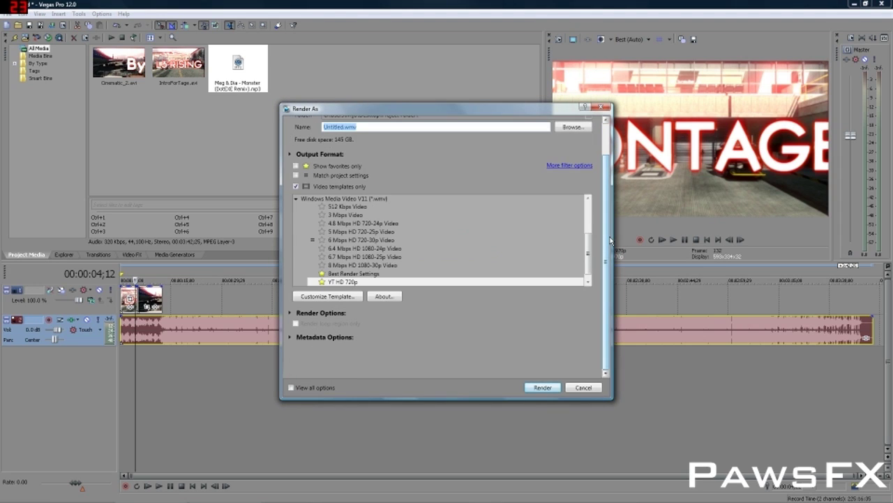
scroll(608, 242, "up", 1)
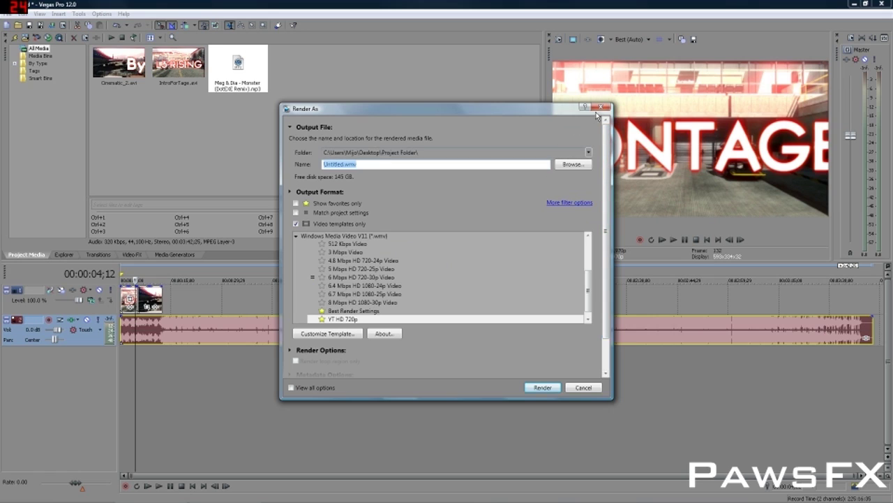
left_click(597, 111)
mouse_move(363, 499)
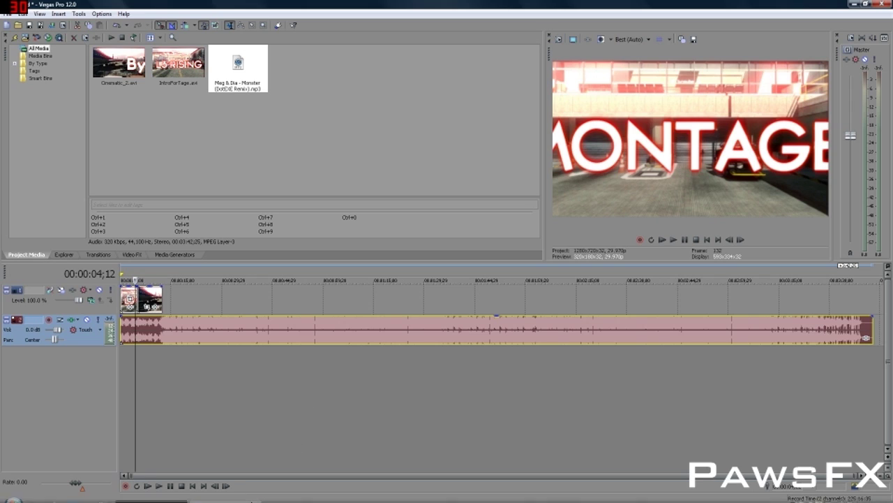
mouse_move(211, 495)
left_click(211, 496)
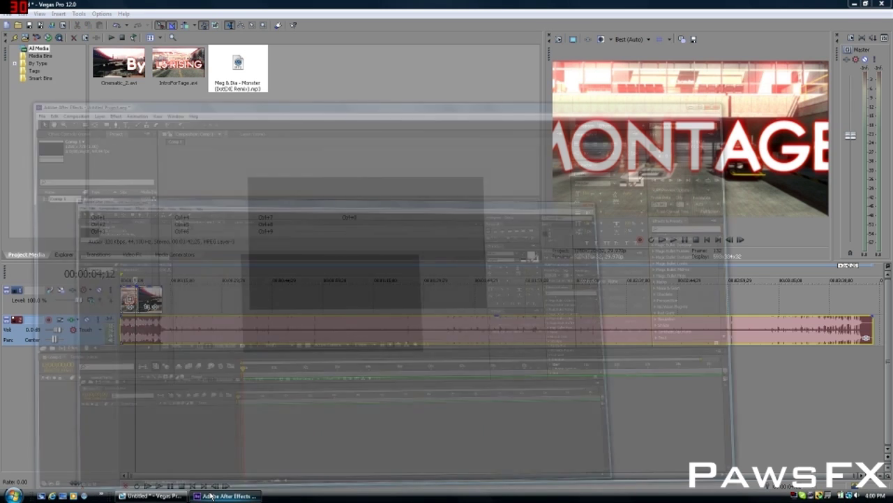
left_click_drag(131, 14, 129, 4)
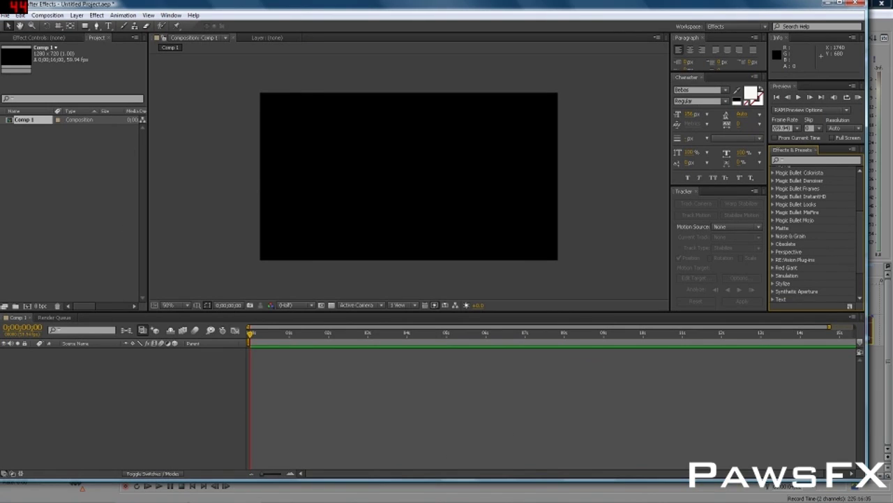
left_click_drag(863, 232, 864, 260)
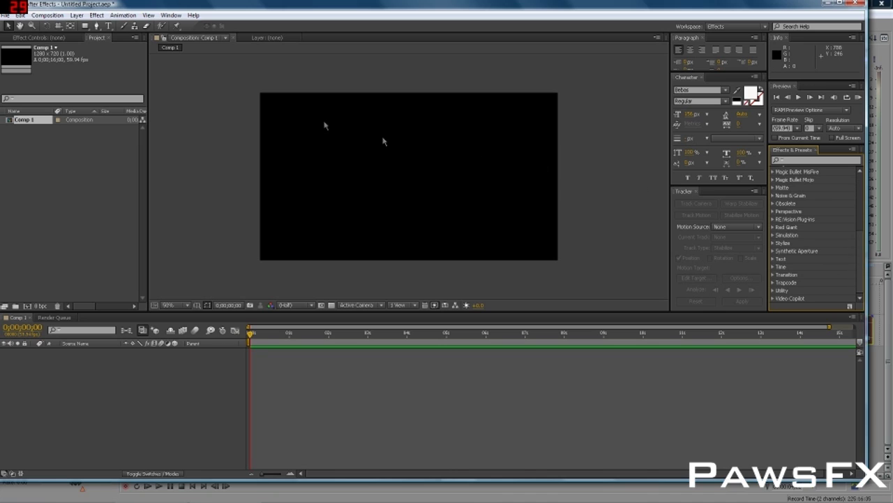
left_click(5, 15)
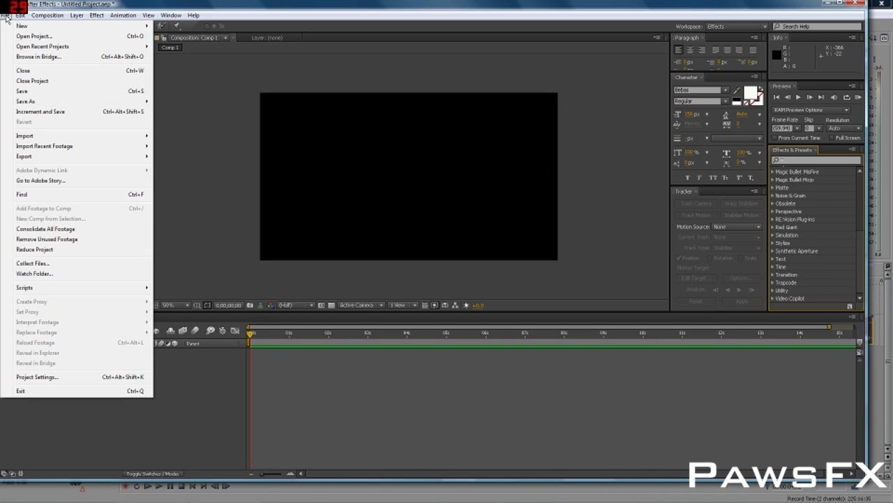
left_click(20, 15)
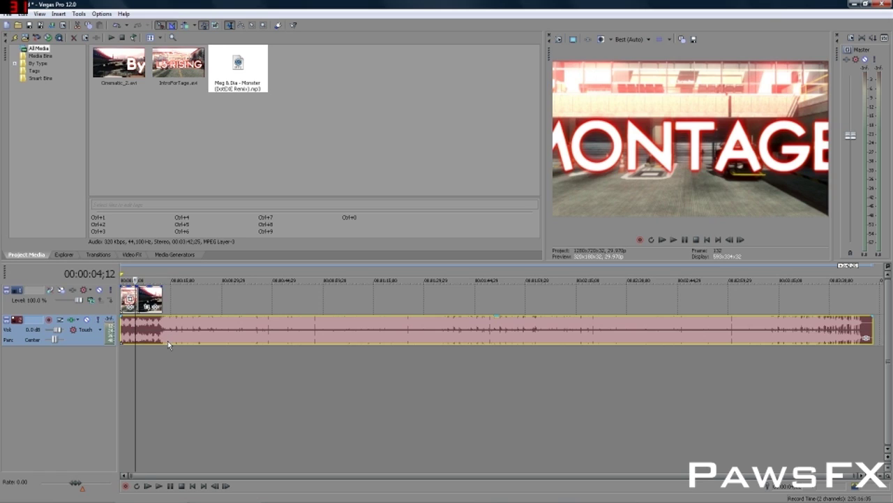
left_click(7, 14)
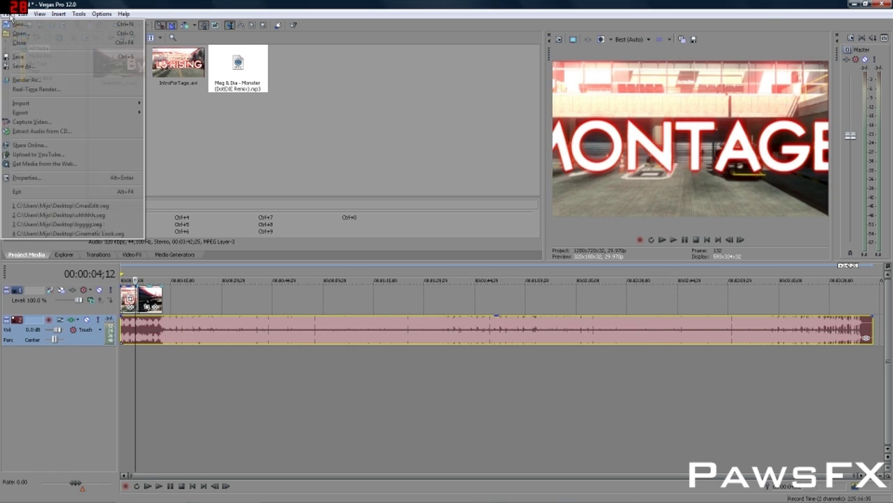
left_click(414, 4)
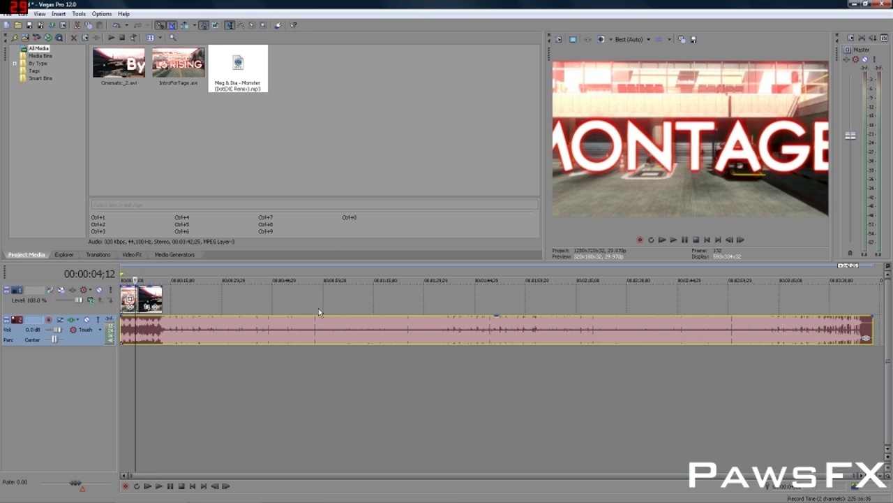
key("space")
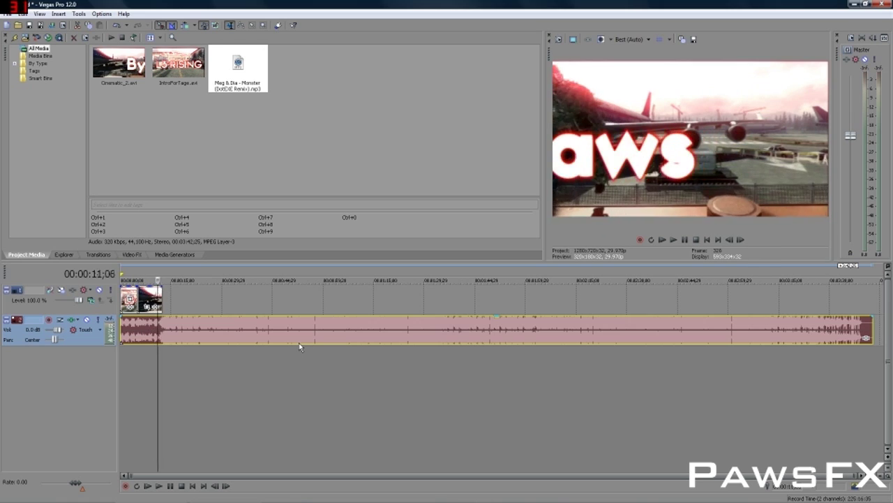
key("j")
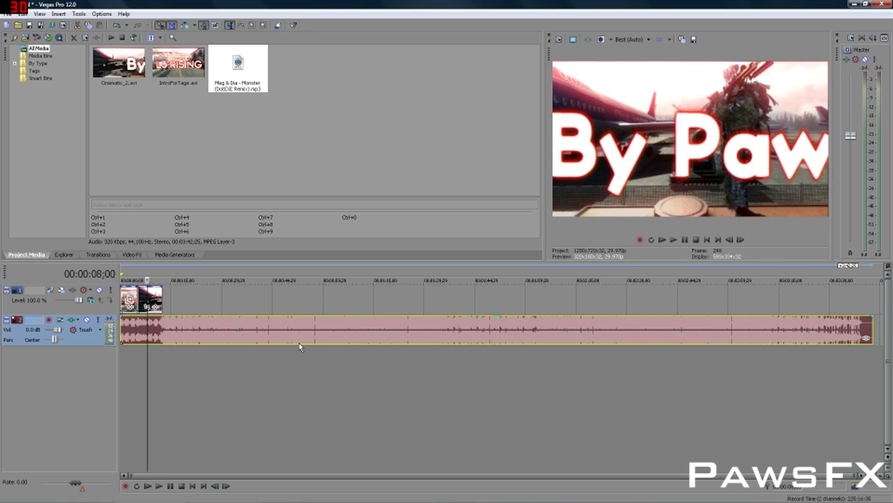
key("k")
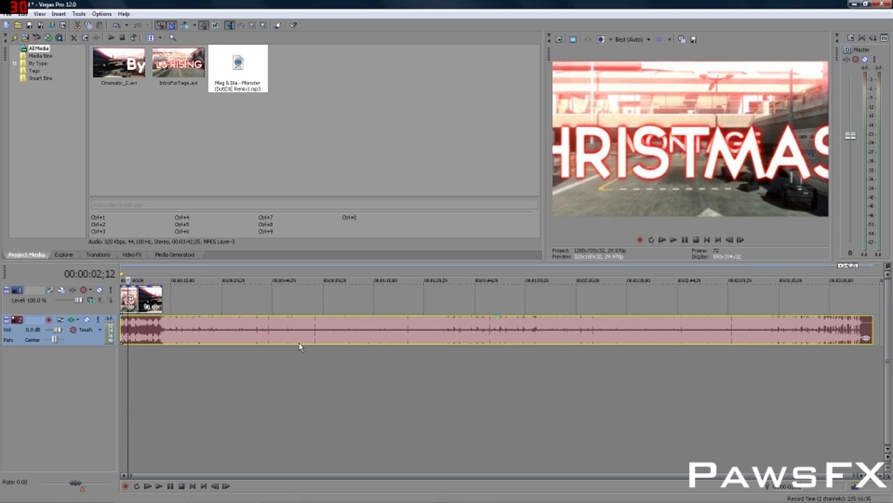